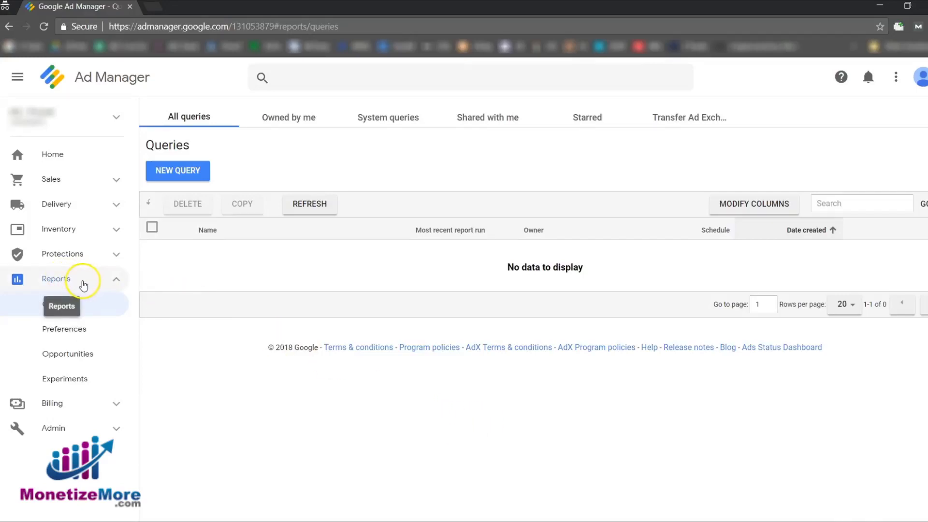
Create a new report query and name it Monetizemore.com CPC Report.
left_click(92, 314)
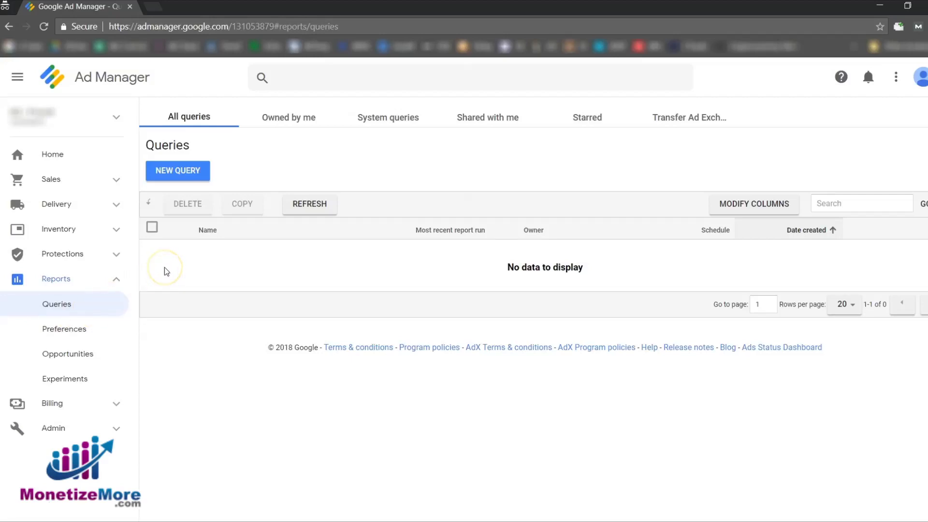
left_click(186, 174)
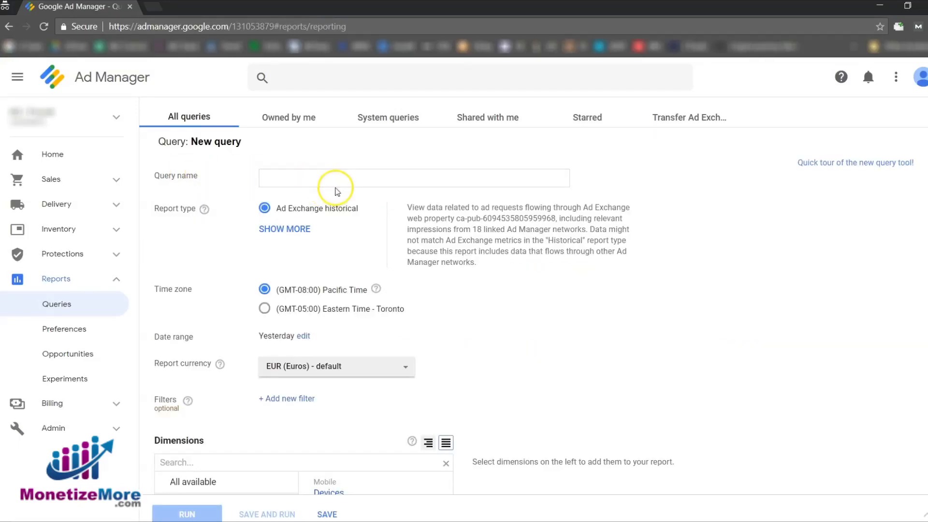
left_click(338, 185)
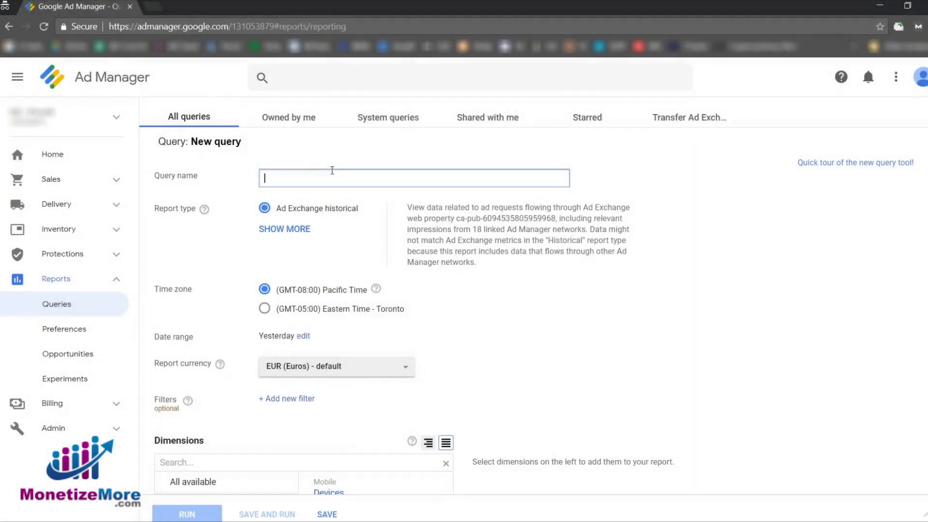
left_click(328, 183)
right_click(321, 183)
left_click(310, 200)
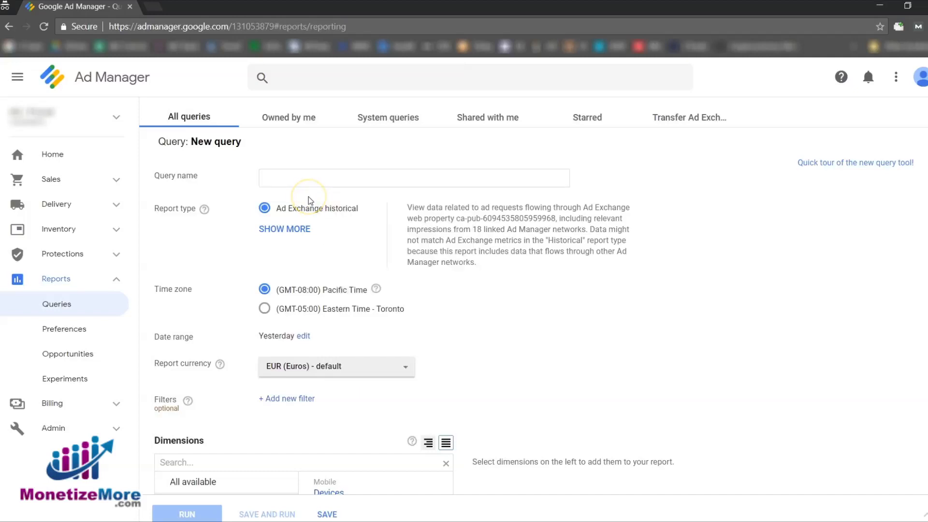
left_click(308, 179)
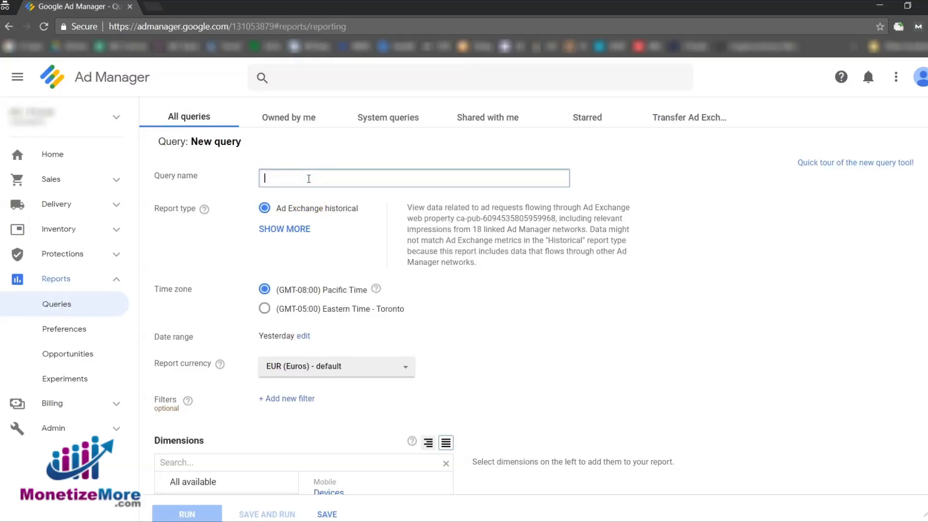
type("Monetizemore.com CPC Report")
left_click(328, 195)
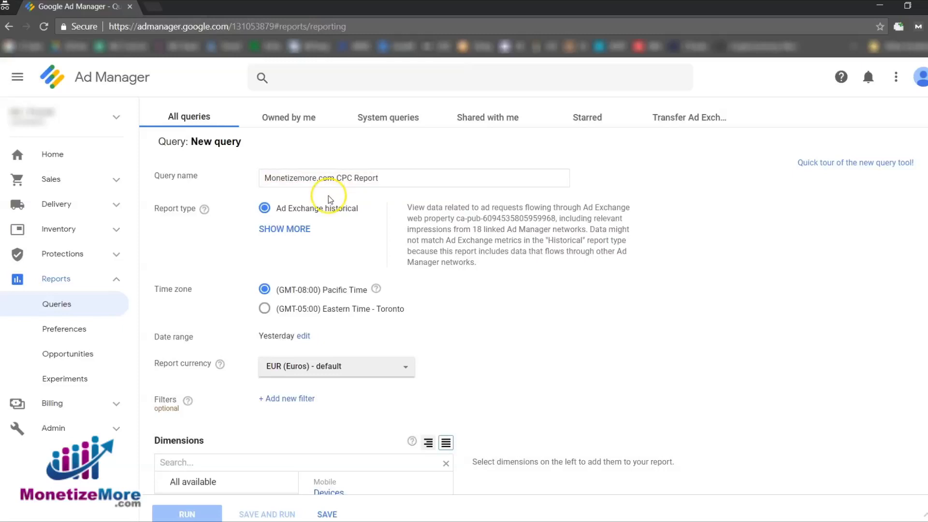
left_click(321, 196)
Set the query's date range to the dynamic Last month.
left_click(302, 336)
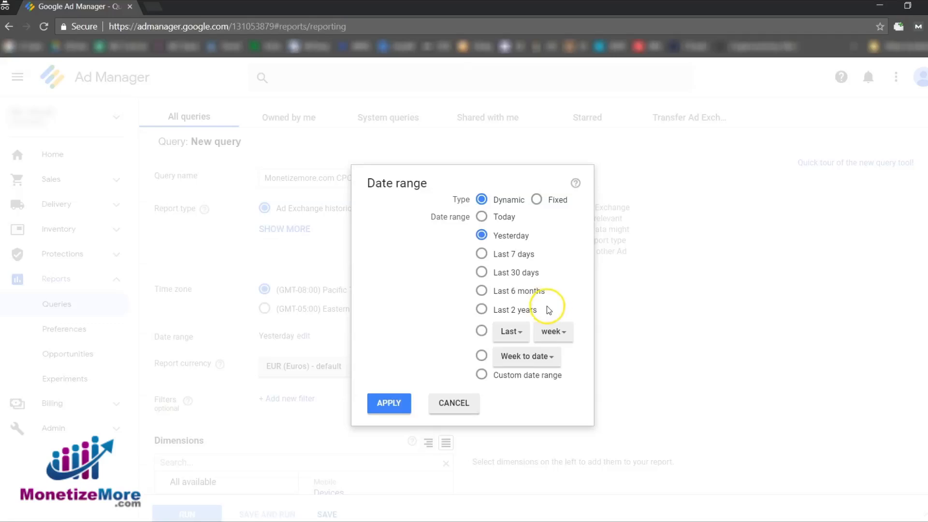
left_click(552, 333)
left_click(555, 365)
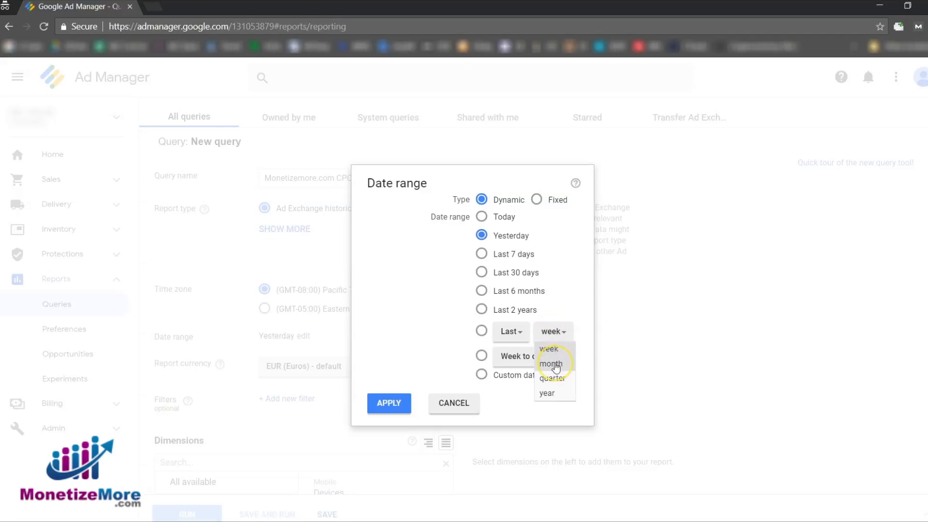
left_click(390, 405)
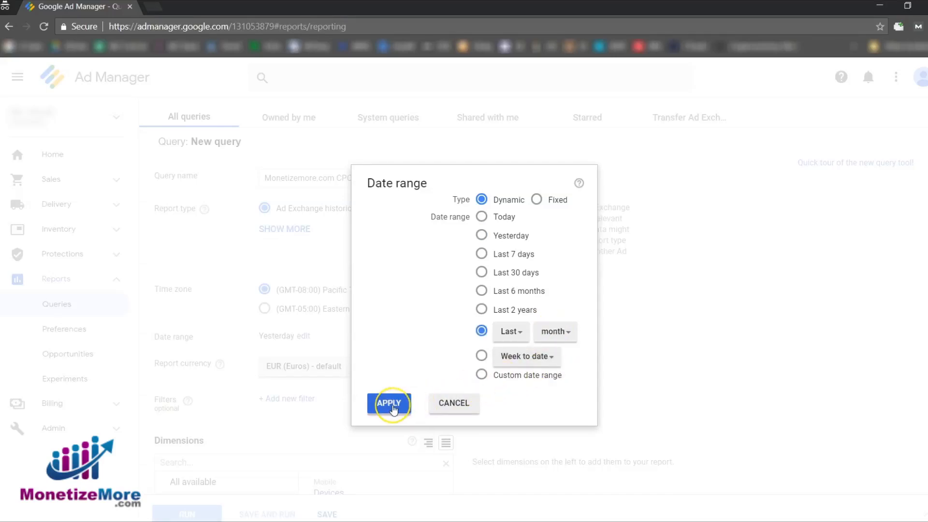
left_click(486, 319)
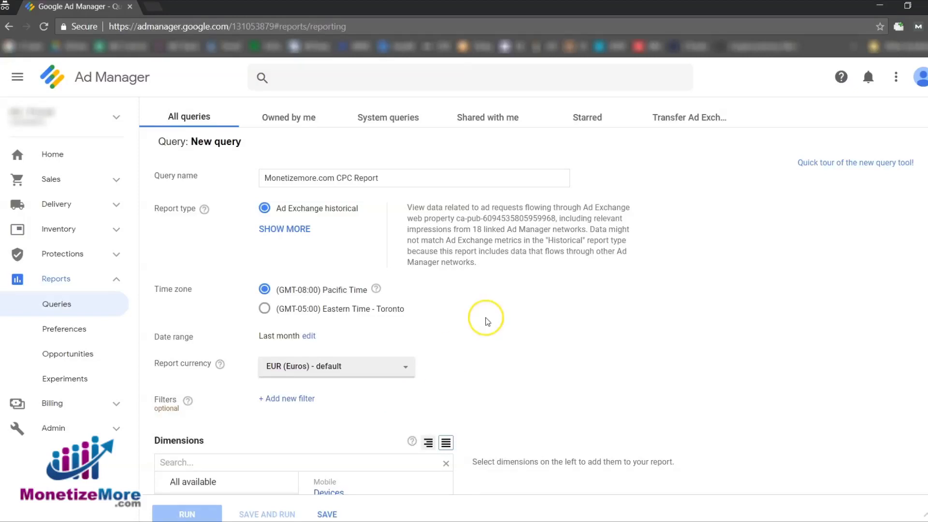
Set the report currency to USD (US Dollars).
scroll(487, 321, "down", 1)
scroll(485, 319, "down", 3)
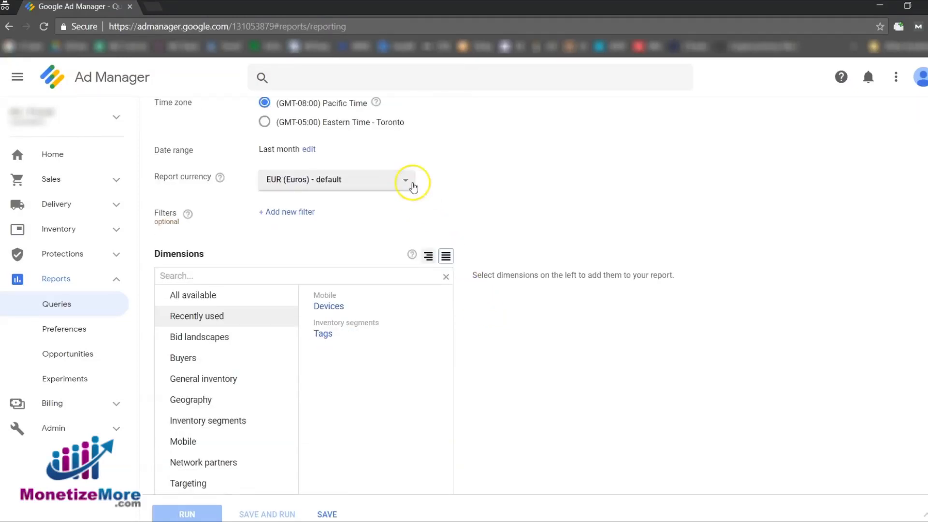
left_click(405, 181)
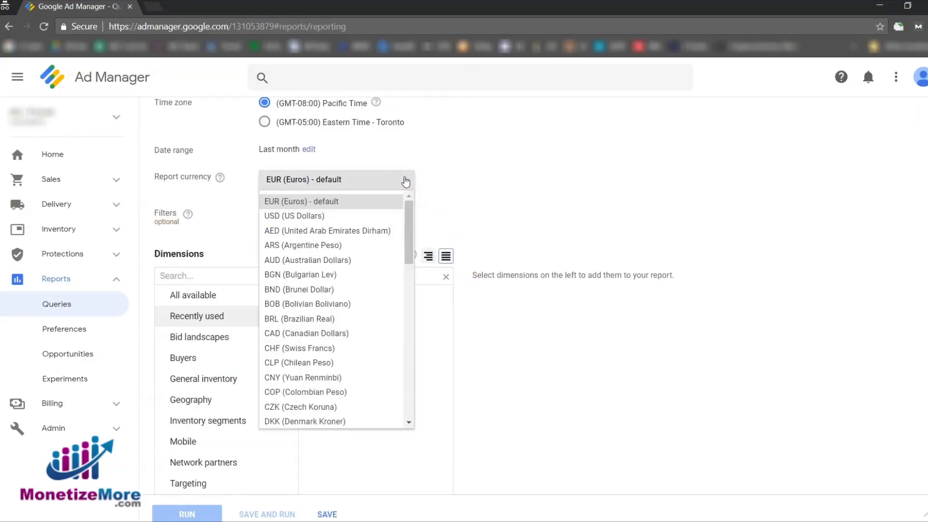
left_click(378, 217)
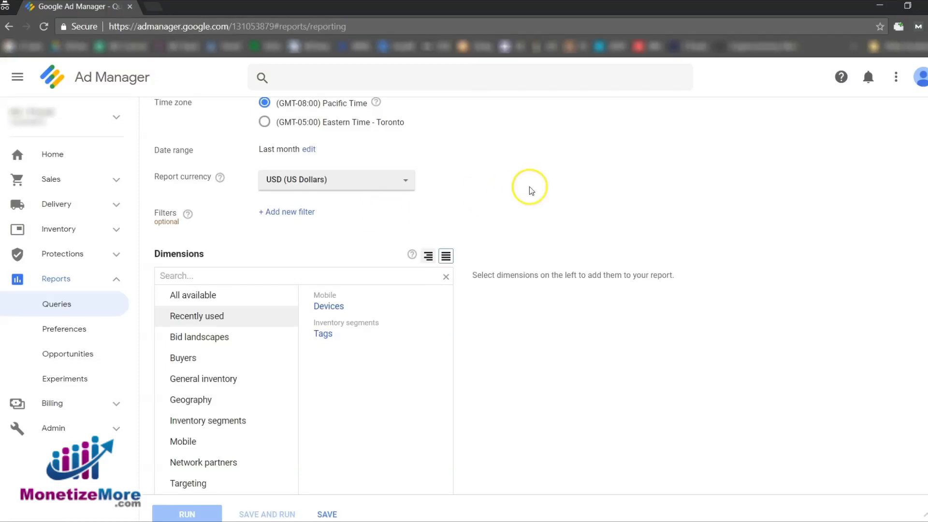
Add the Tags and Devices dimensions from the recently used dimensions.
scroll(555, 189, "down", 1)
scroll(558, 190, "down", 1)
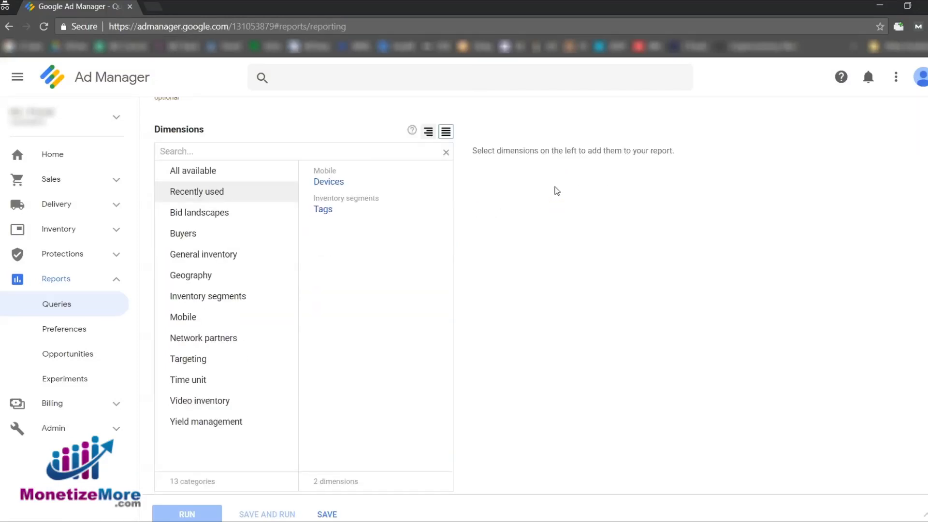
scroll(556, 191, "up", 1)
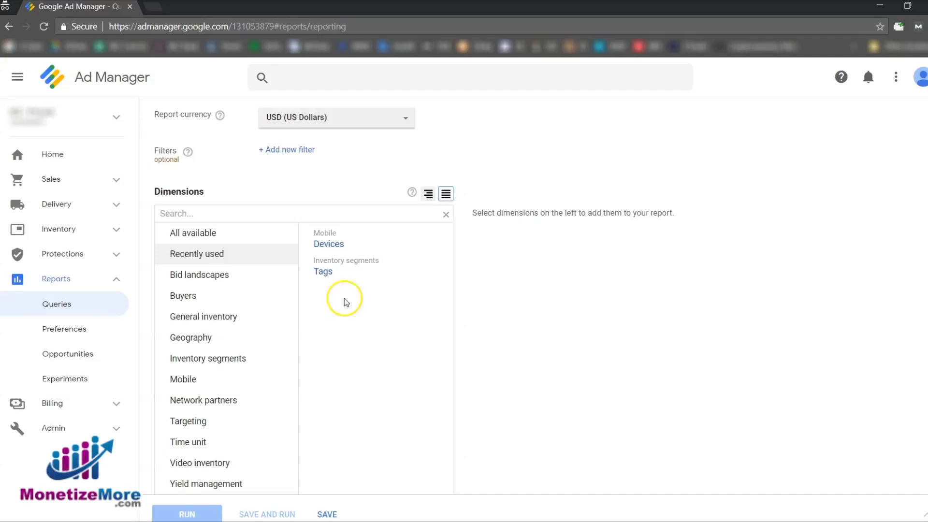
left_click(208, 236)
left_click(198, 253)
right_click(390, 318)
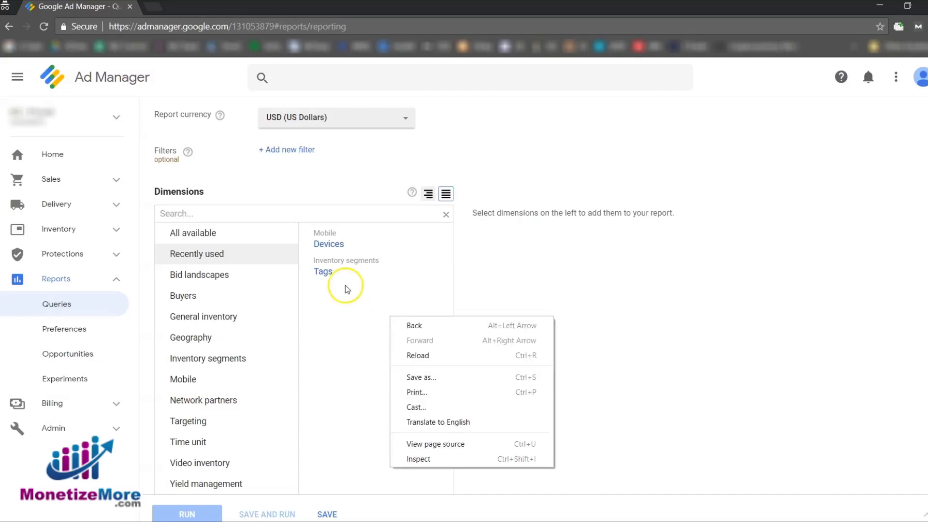
left_click(327, 273)
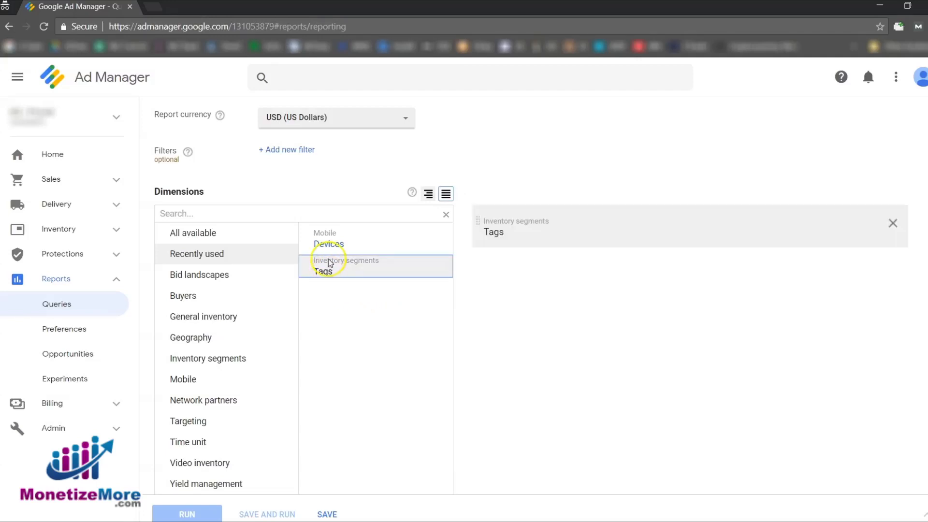
left_click(329, 243)
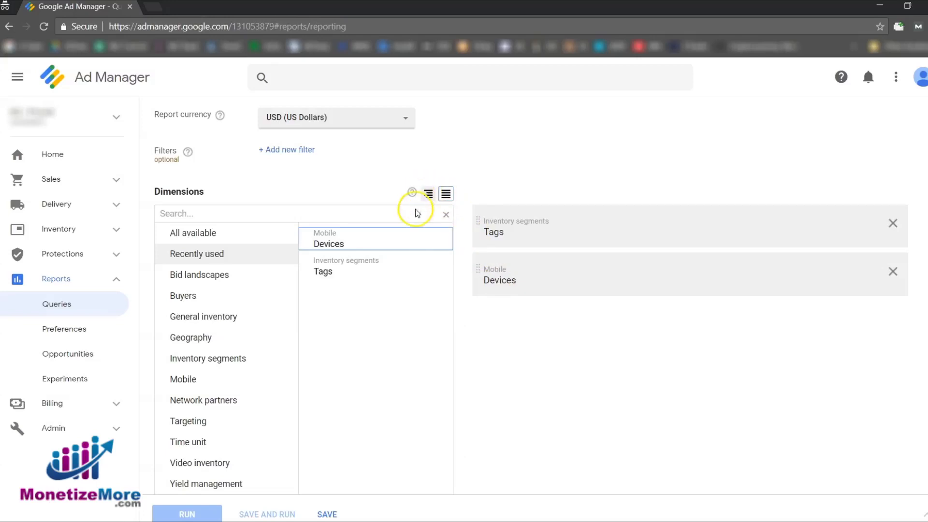
mouse_move(551, 289)
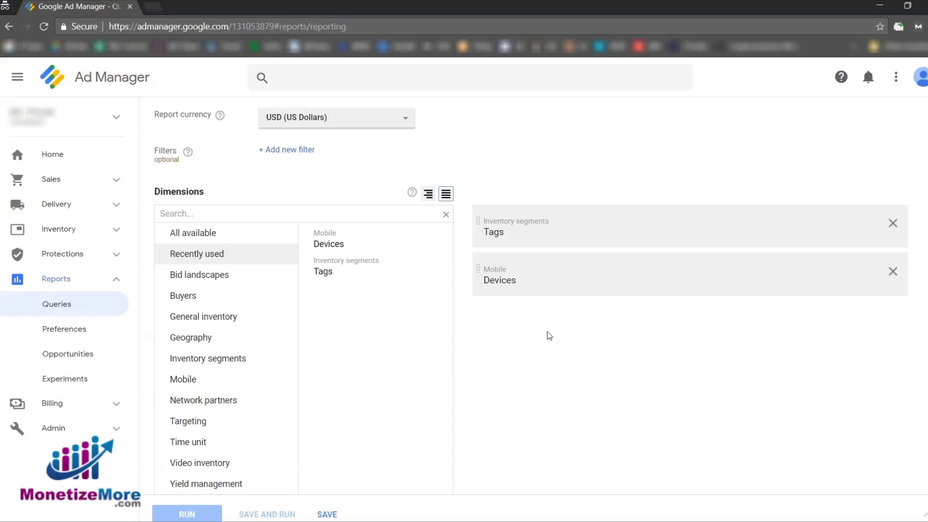
Select the metrics Ad requests, Matched requests, CTR, Ad eCPM, CPC and Active view viewable.
scroll(547, 332, "down", 5)
scroll(549, 335, "down", 5)
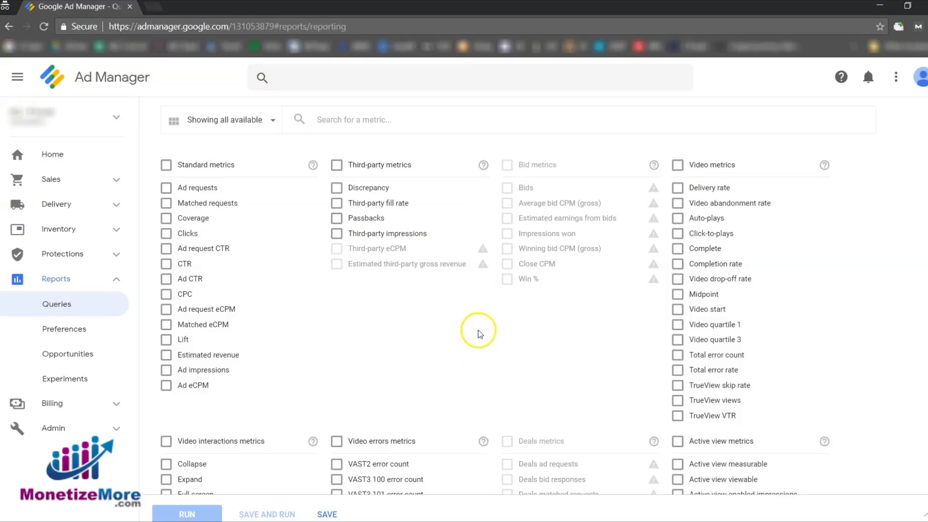
left_click(192, 193)
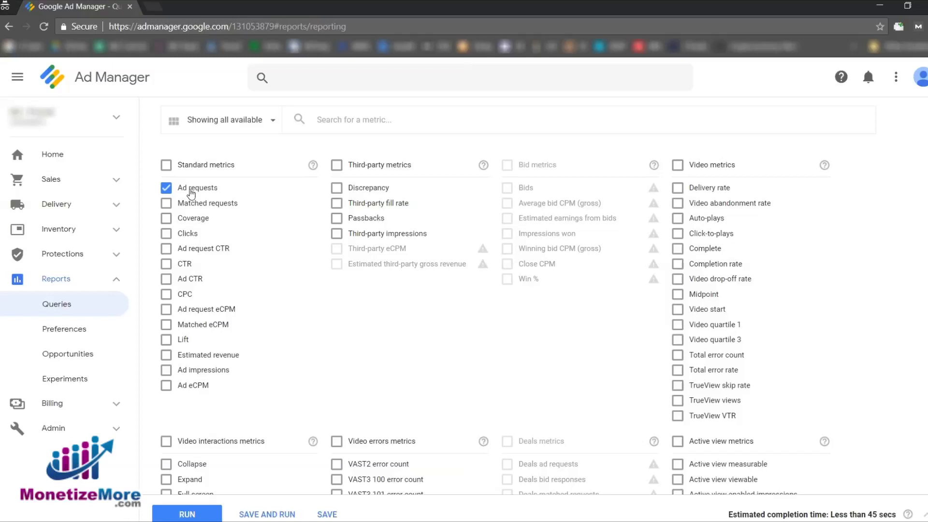
left_click(211, 206)
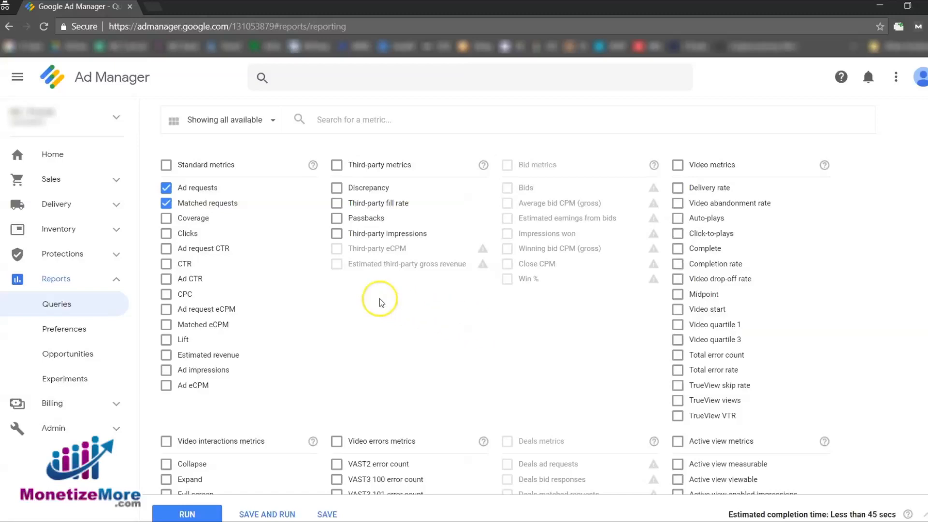
left_click(187, 266)
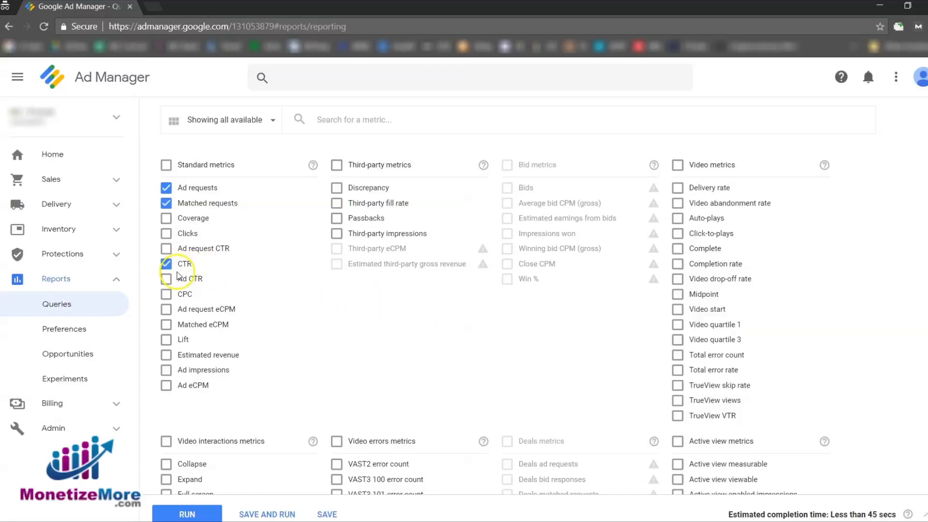
right_click(243, 274)
left_click(197, 386)
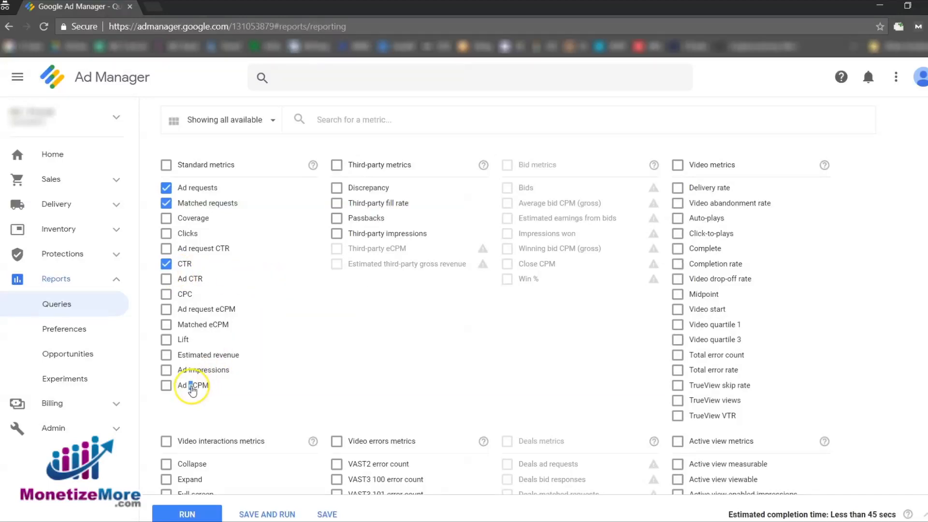
left_click(195, 386)
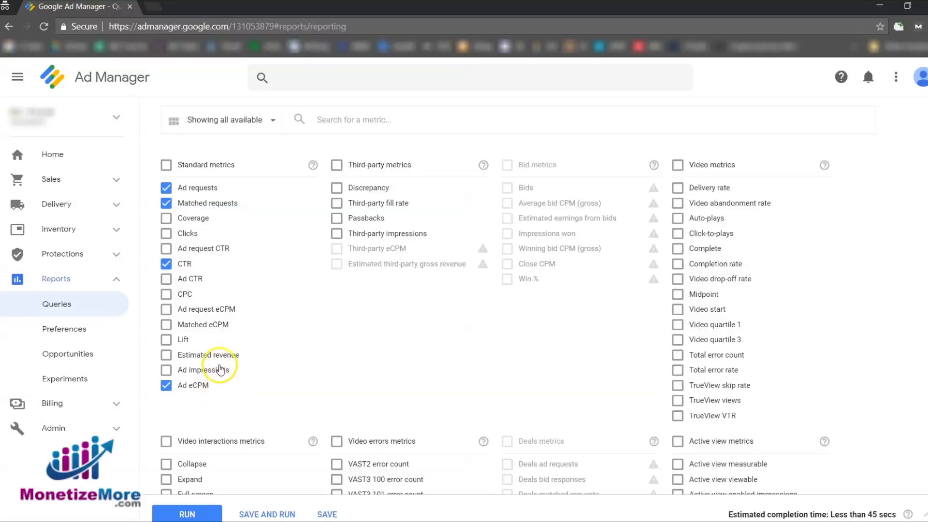
left_click(168, 295)
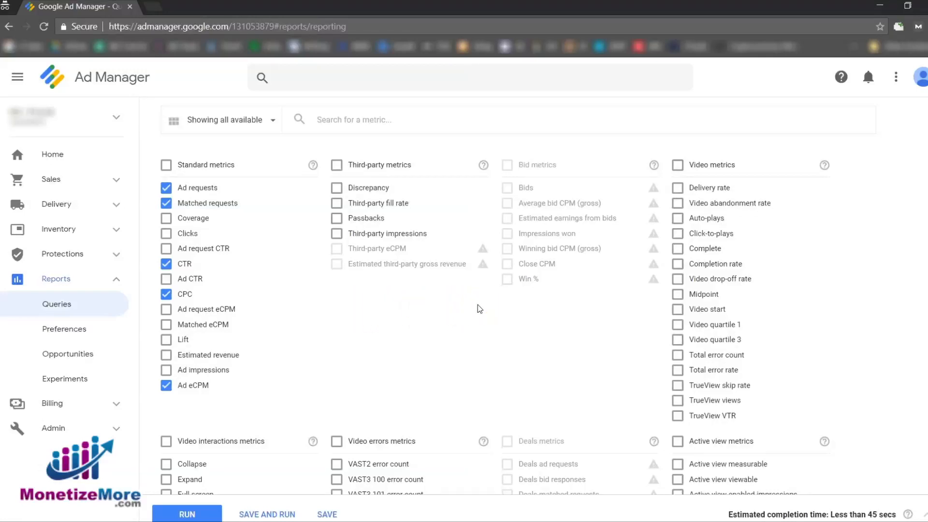
scroll(477, 305, "down", 1)
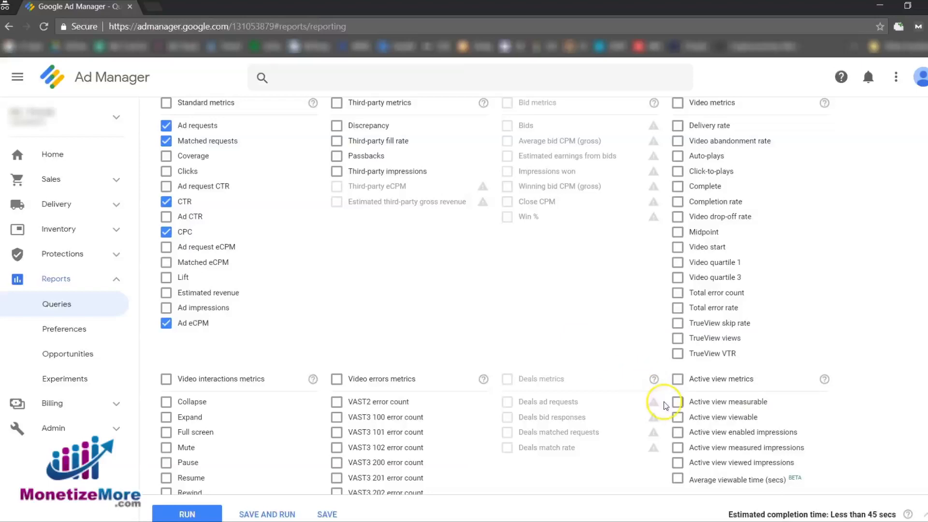
left_click(677, 416)
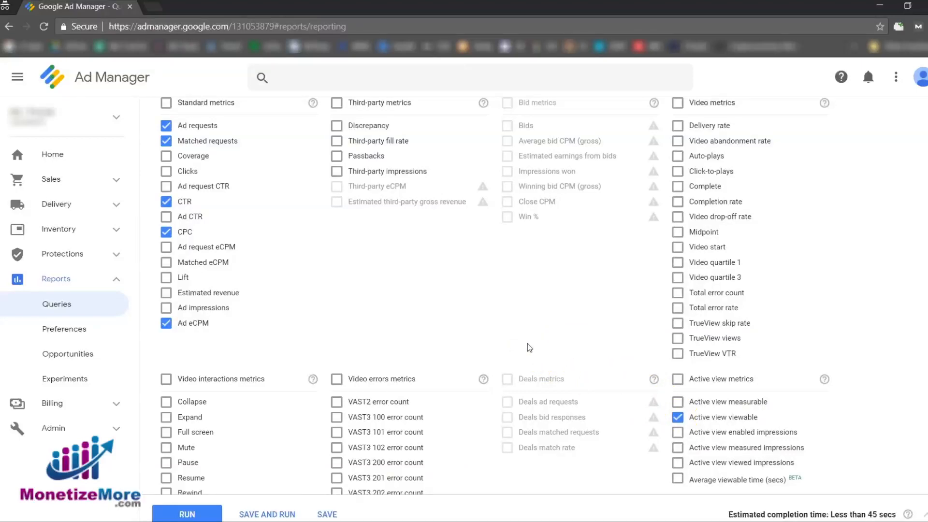
Schedule the report to run monthly, starting on 8/28/18.
scroll(529, 347, "down", 7)
scroll(526, 343, "down", 4)
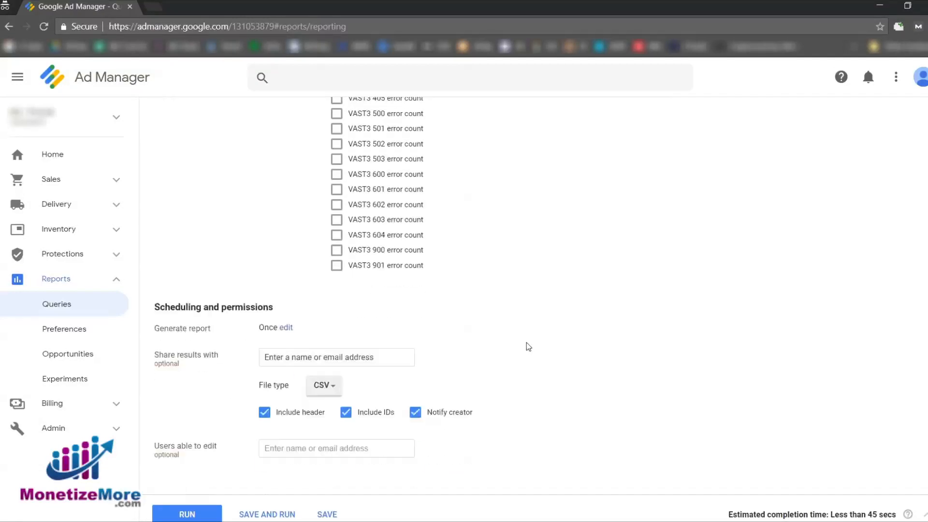
left_click(289, 288)
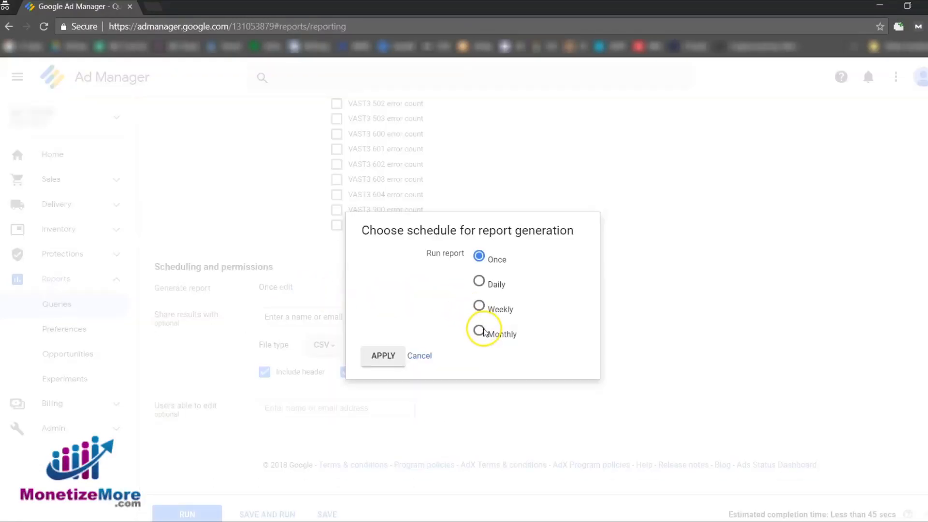
left_click(479, 332)
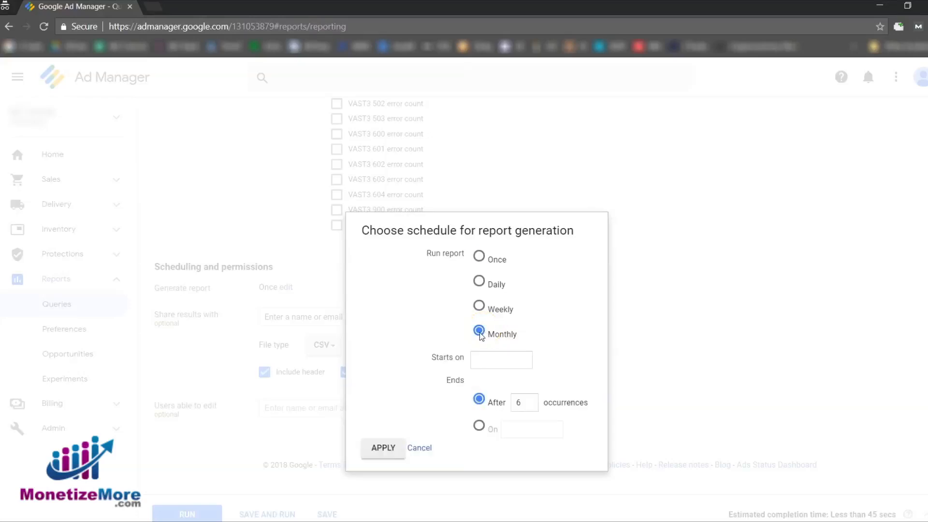
left_click(480, 358)
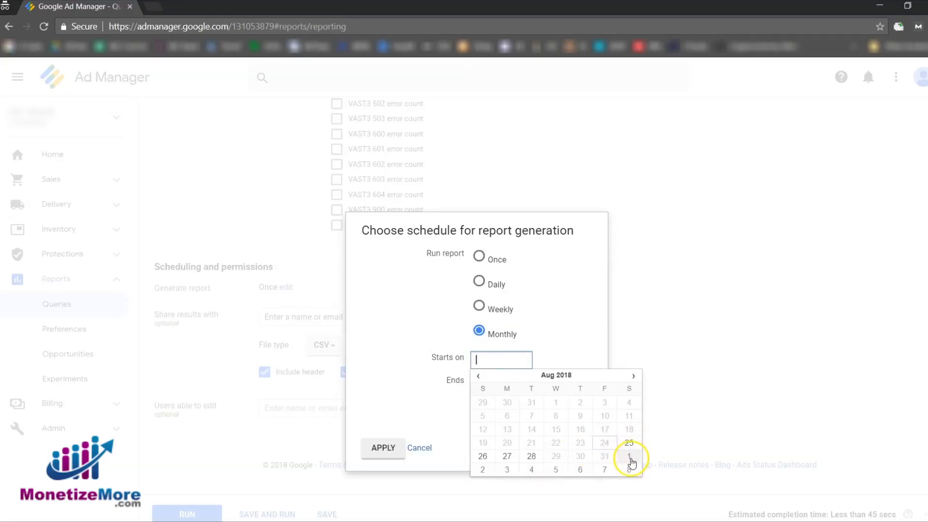
left_click(530, 457)
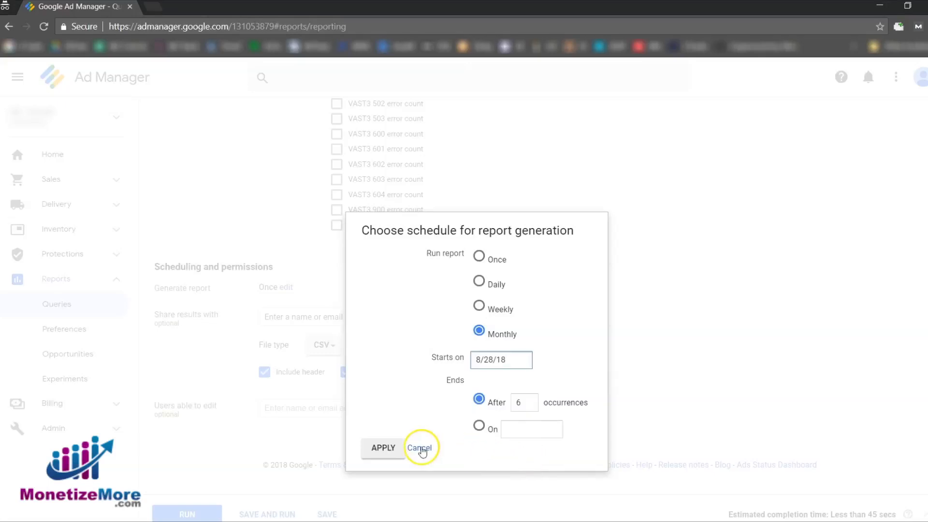
left_click(380, 446)
left_click(336, 408)
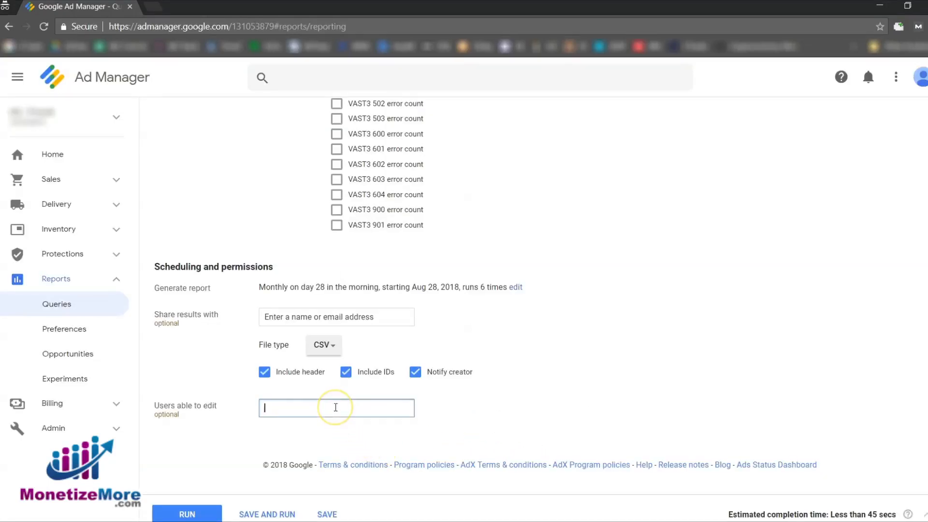
left_click(500, 392)
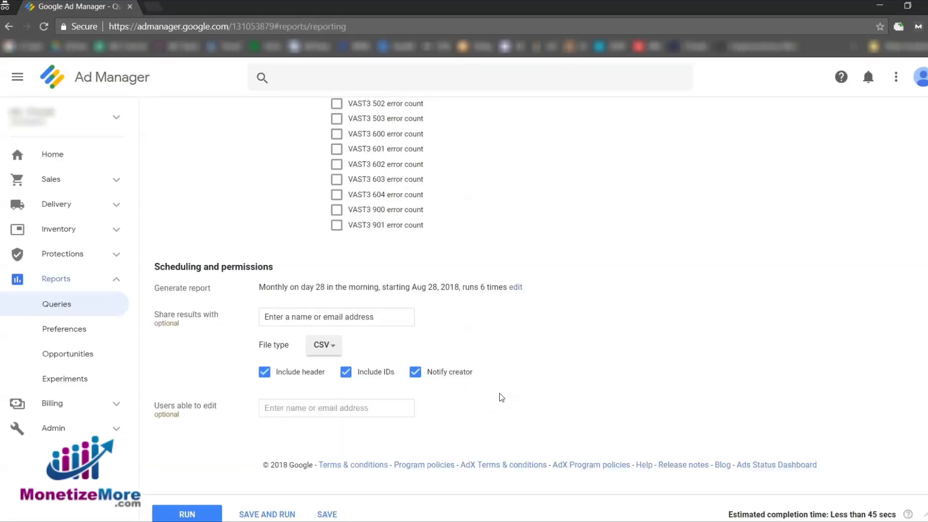